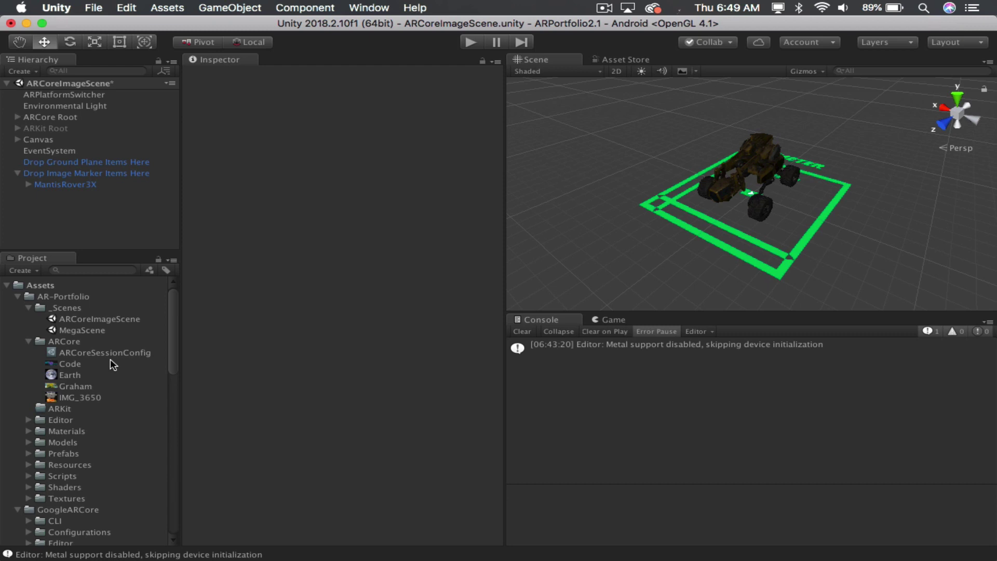
- Create an ARCore augmented image database from the Code, Earth, Graham and IMG_3650 textures
{"action": "left_click", "coordinate": [72, 364]}
{"action": "left_click", "coordinate": [96, 399], "text": "shift"}
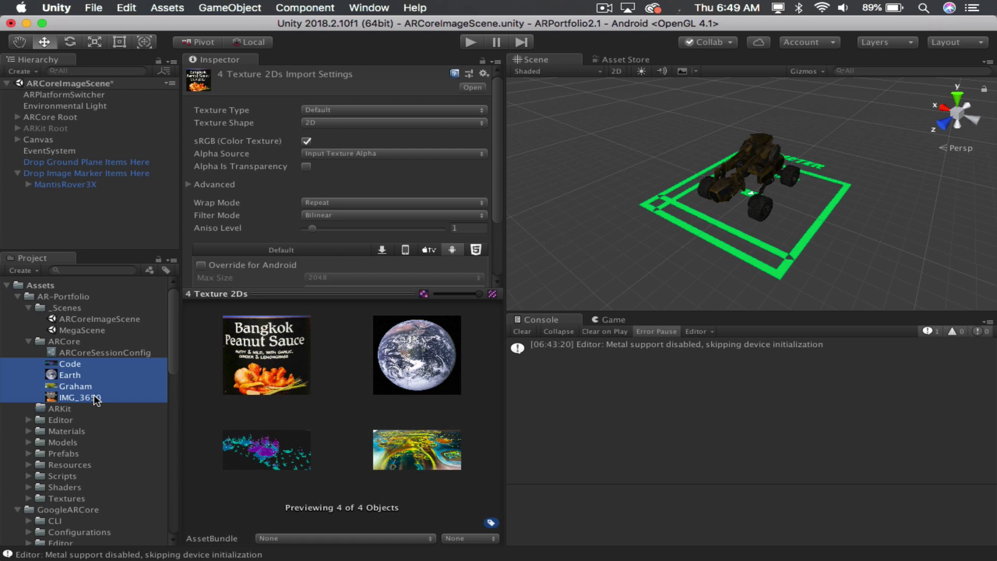
{"action": "right_click", "coordinate": [96, 400]}
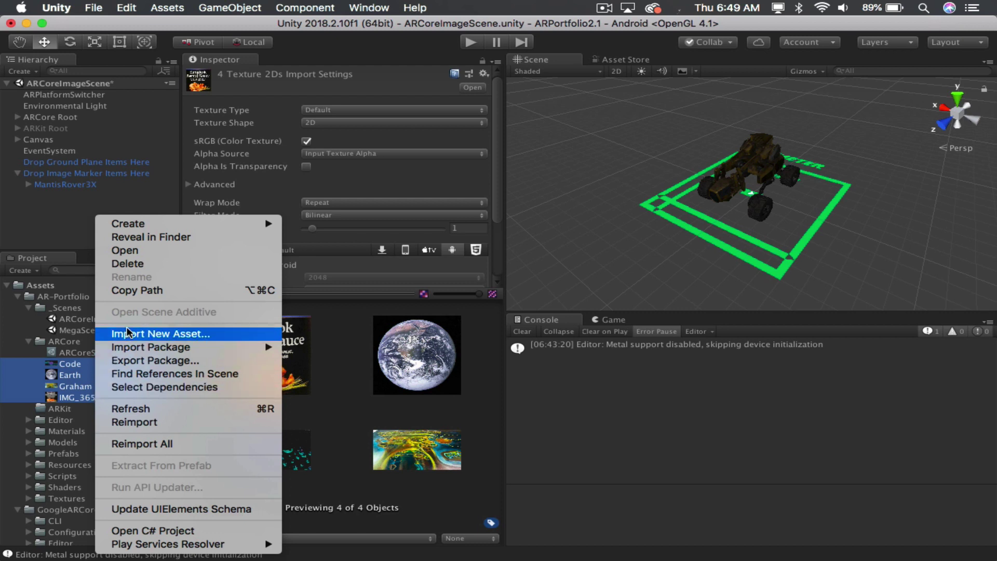
{"action": "mouse_move", "coordinate": [174, 223]}
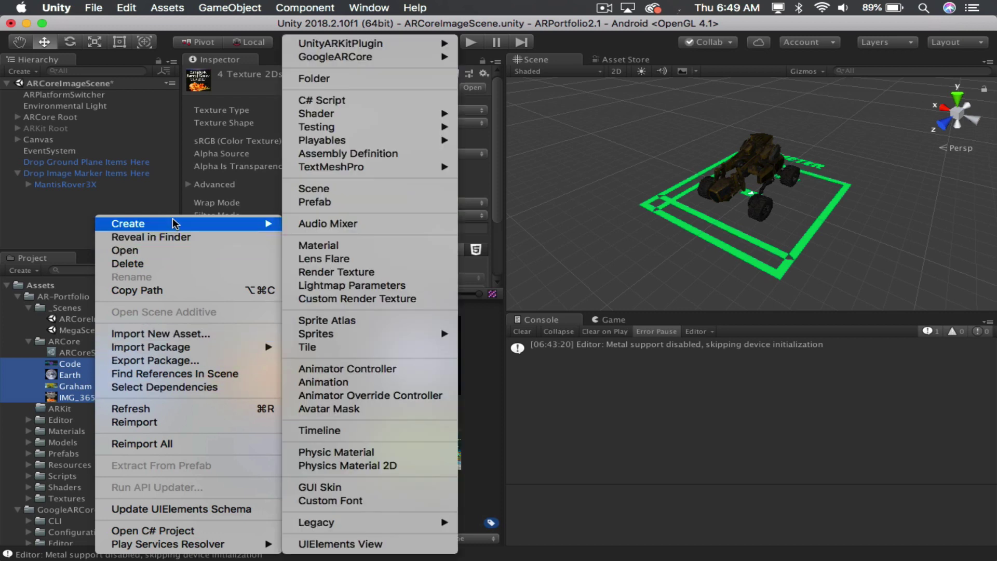
{"action": "mouse_move", "coordinate": [431, 57]}
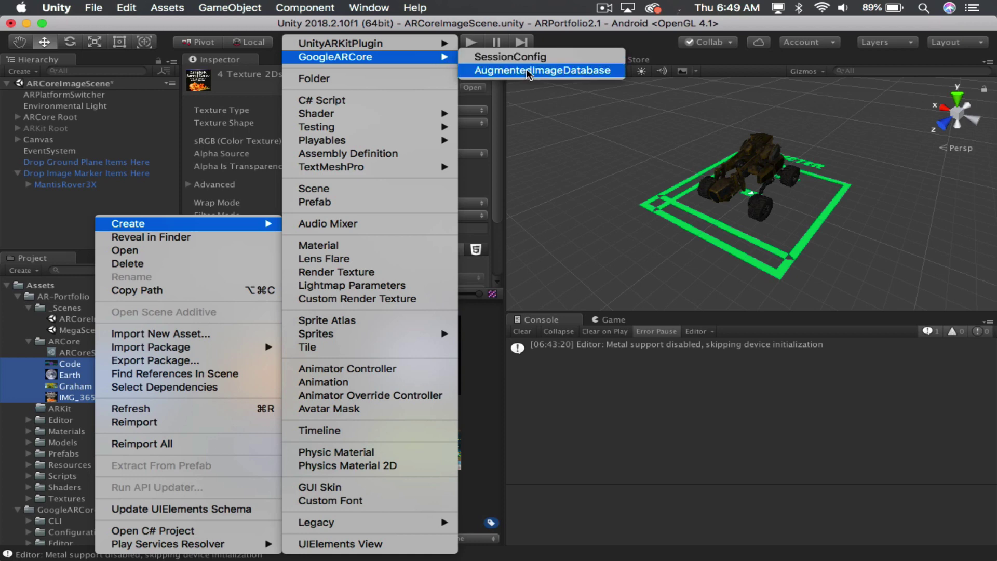
{"action": "left_click", "coordinate": [591, 73]}
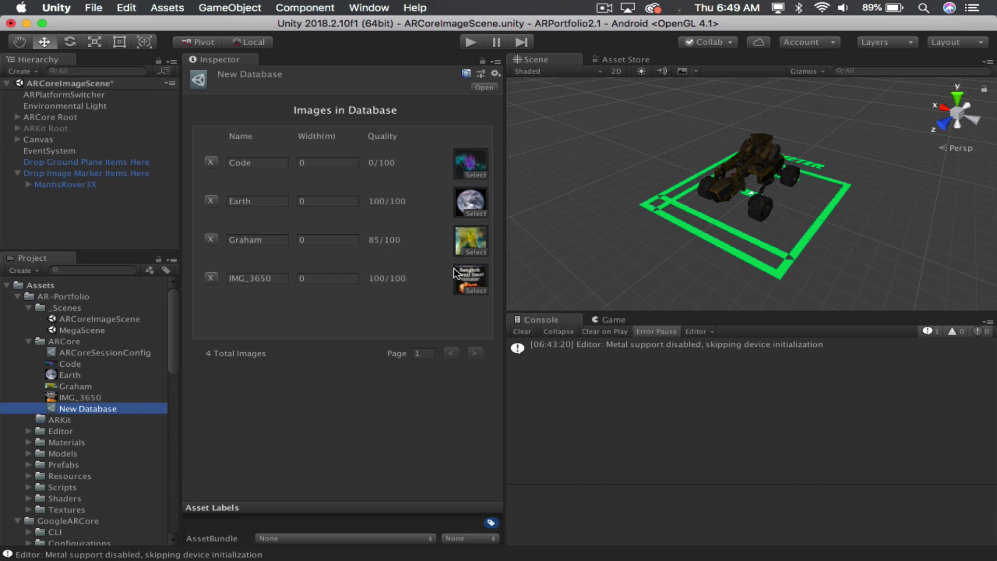
- Rename the New Database asset to MyTestImages
{"action": "left_click", "coordinate": [106, 410]}
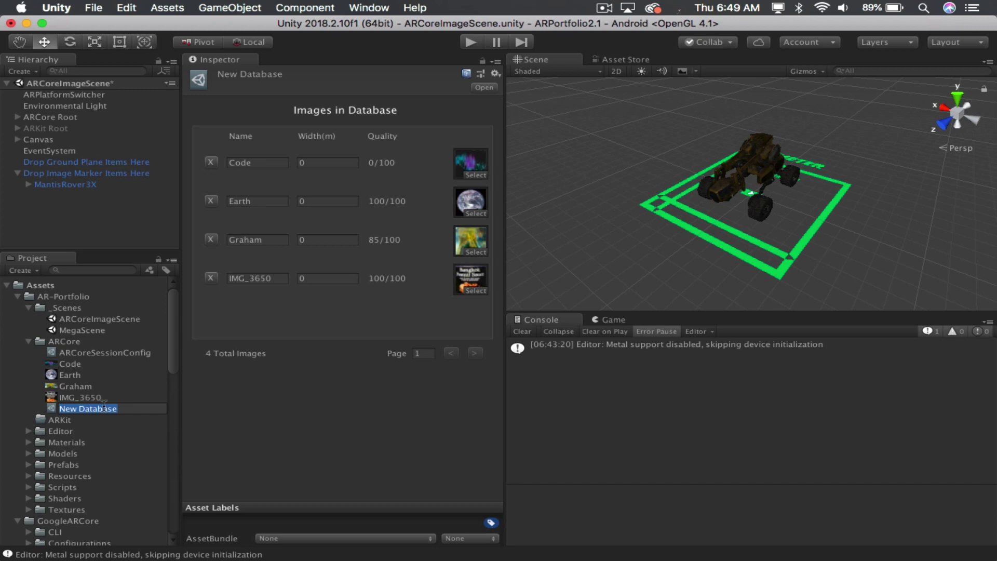
{"action": "type", "text": "MyTestImages"}
{"action": "key", "text": "Return"}
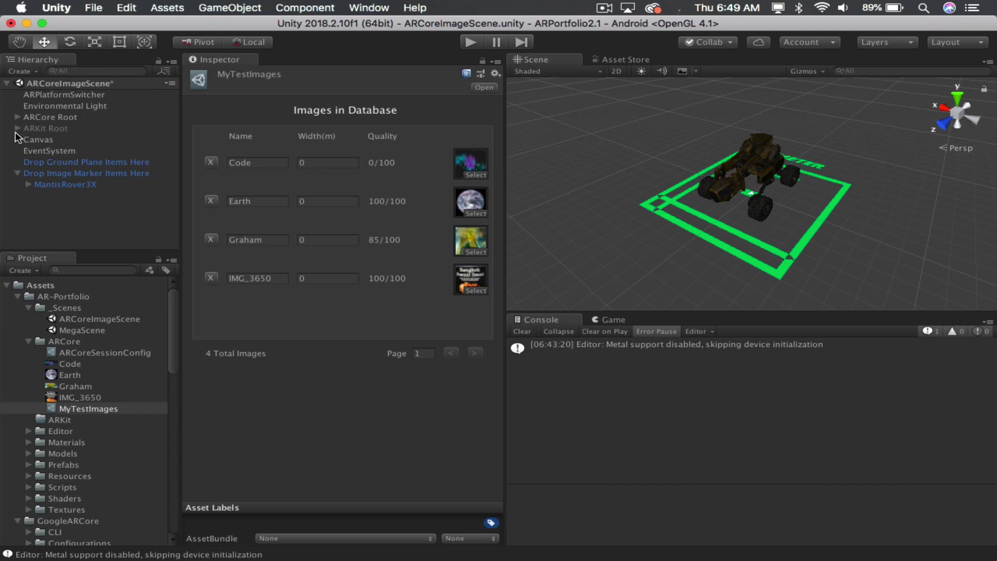
- Assign MyTestImages as the Augmented Image Database in ARCore Device's ARCoreSessionConfig
{"action": "left_click", "coordinate": [34, 118]}
{"action": "key", "text": "Right"}
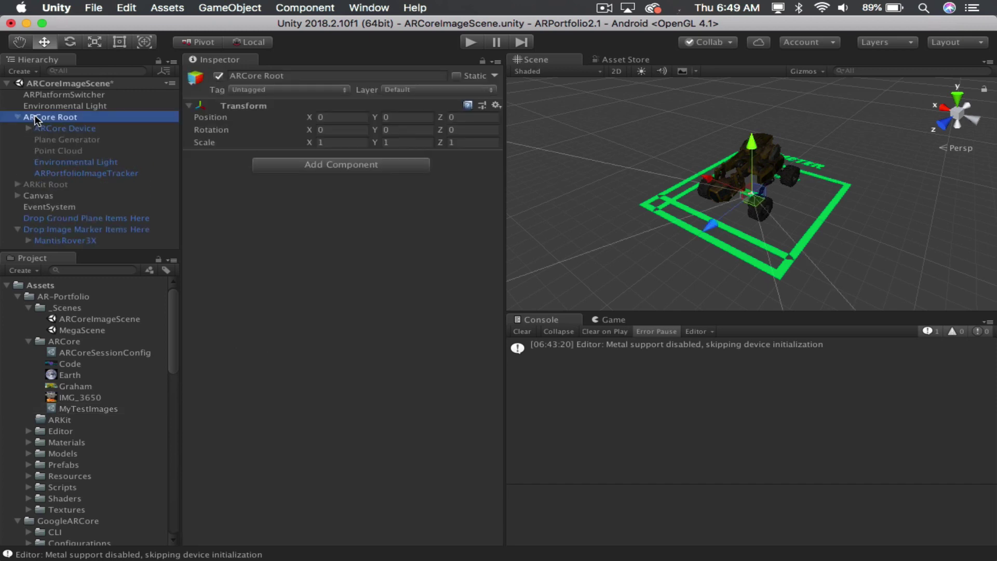
{"action": "key", "text": "Down"}
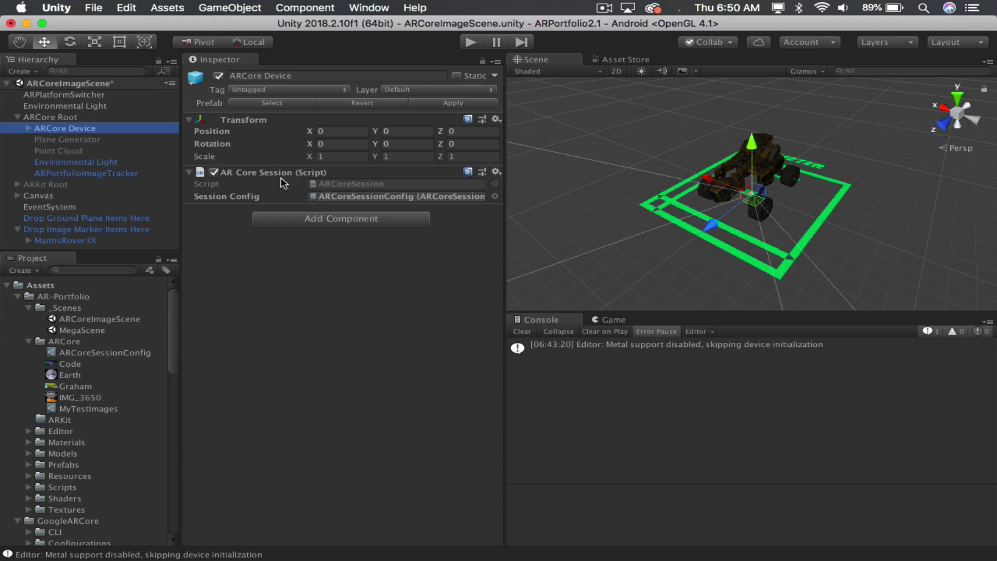
{"action": "left_click", "coordinate": [314, 197]}
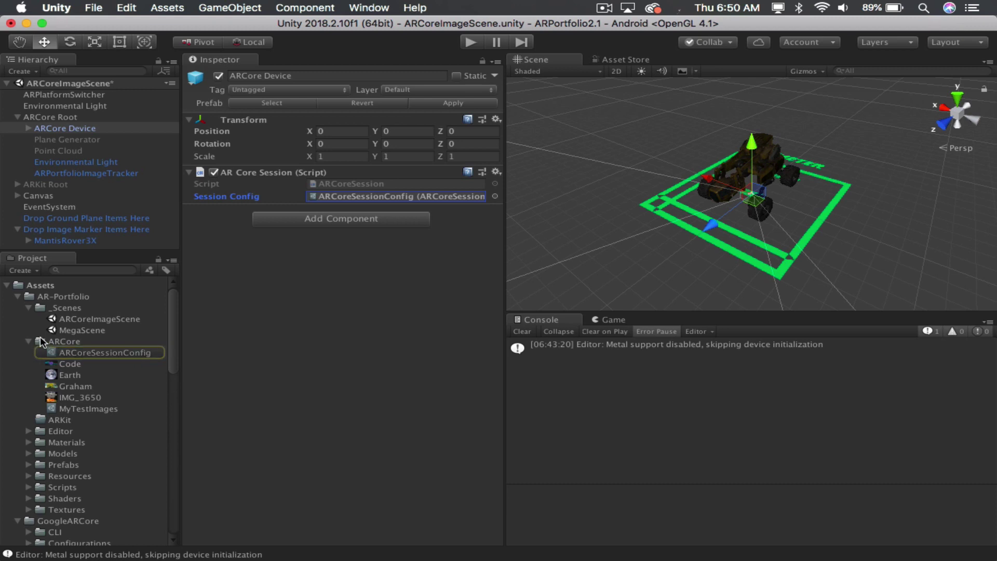
{"action": "left_click", "coordinate": [96, 354]}
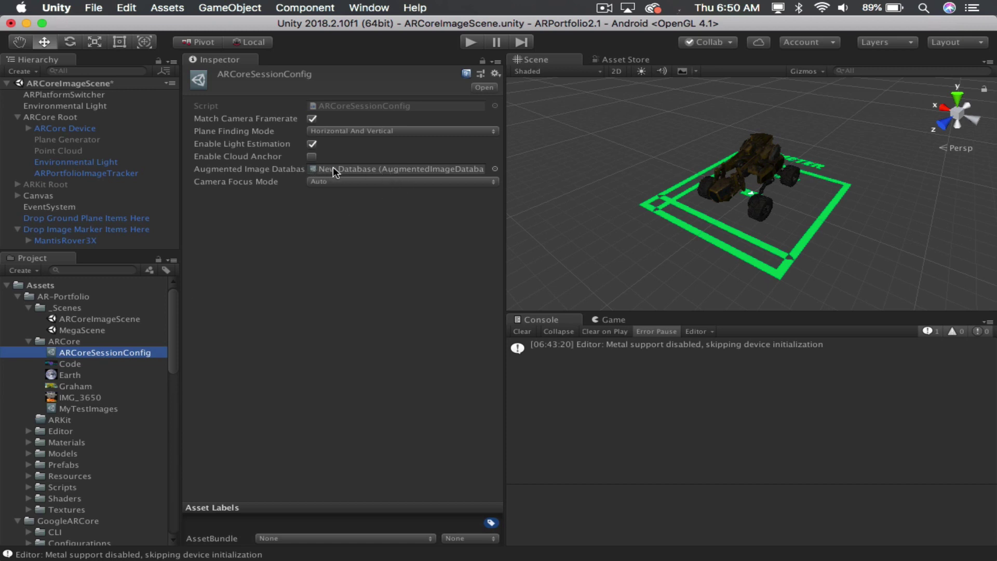
{"action": "left_click", "coordinate": [94, 409]}
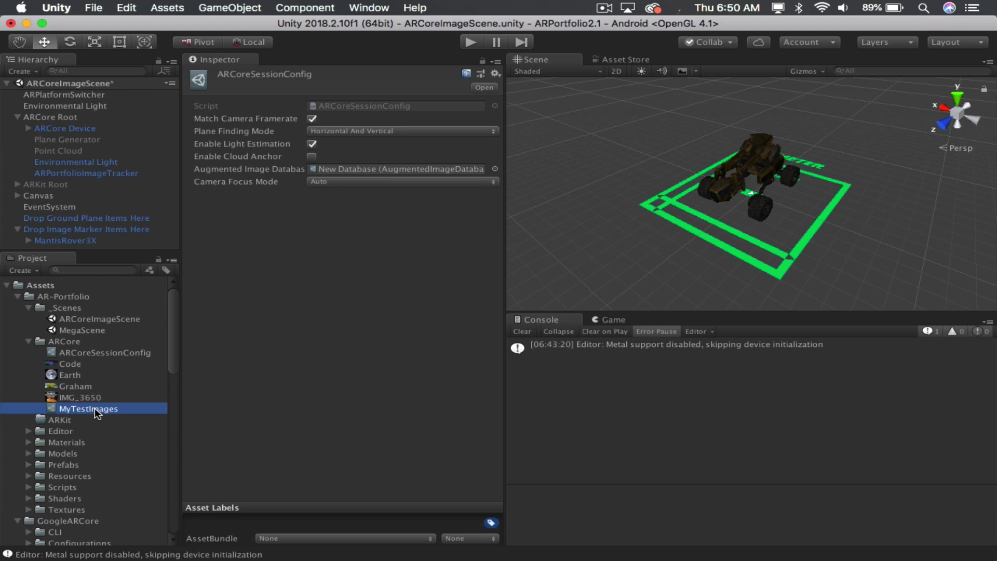
{"action": "left_click_drag", "start_coordinate": [94, 407], "coordinate": [374, 171]}
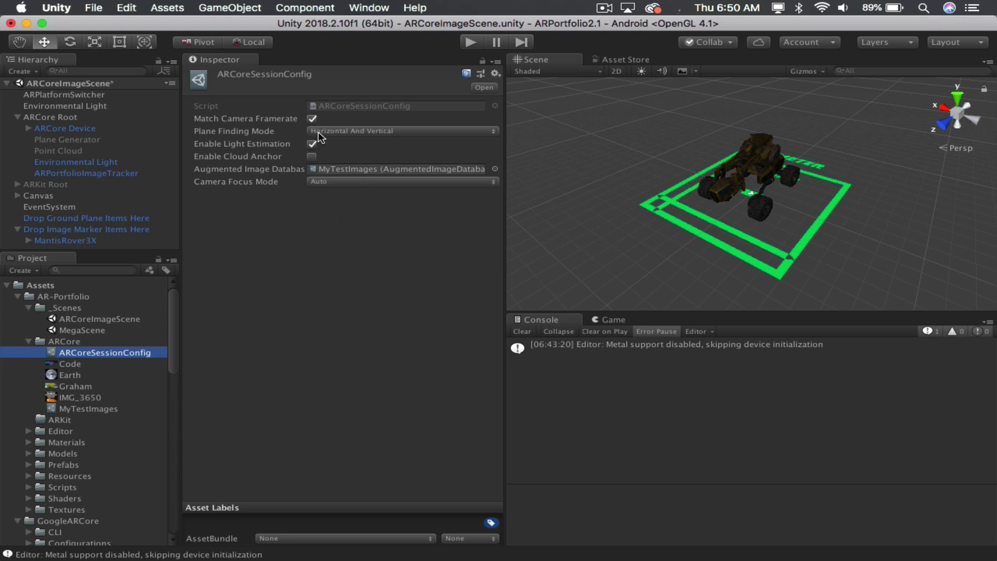
{"action": "left_click", "coordinate": [352, 131]}
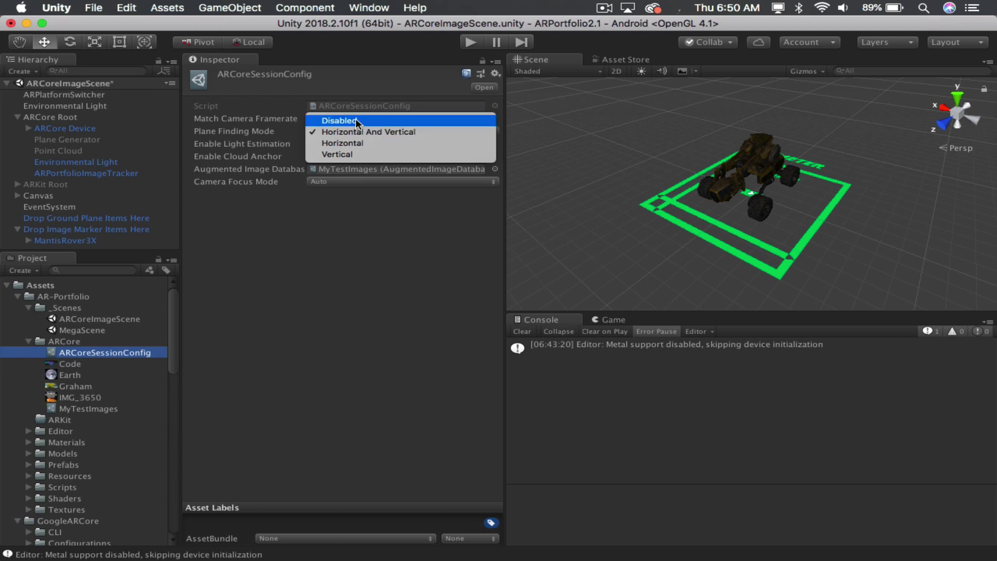
{"action": "left_click", "coordinate": [269, 133]}
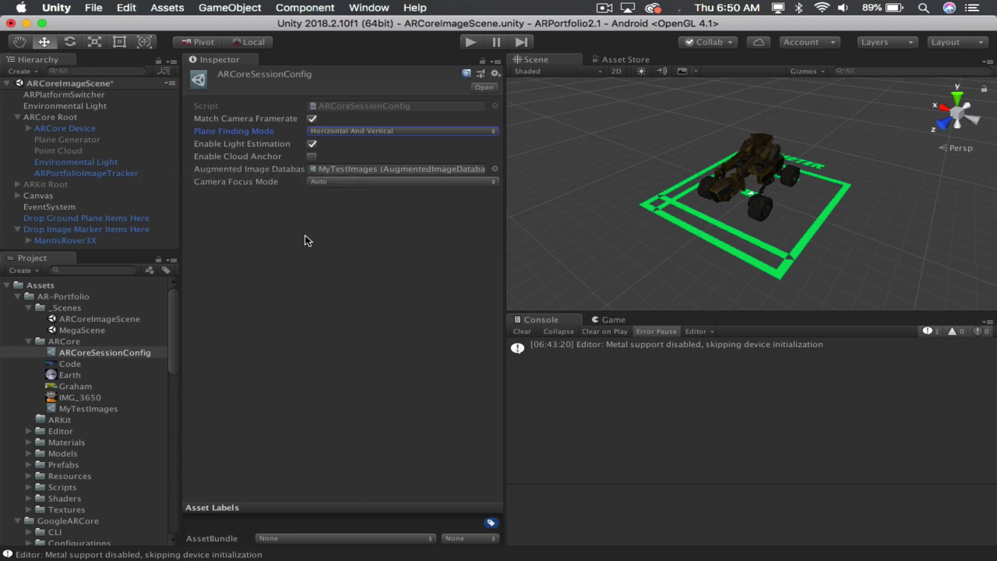
{"action": "left_click", "coordinate": [326, 182]}
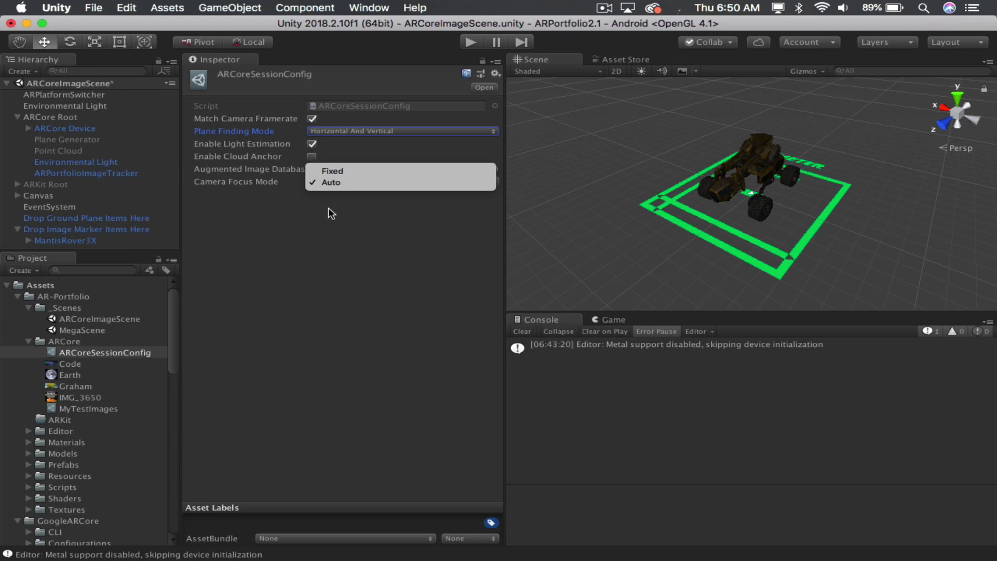
{"action": "left_click", "coordinate": [314, 252]}
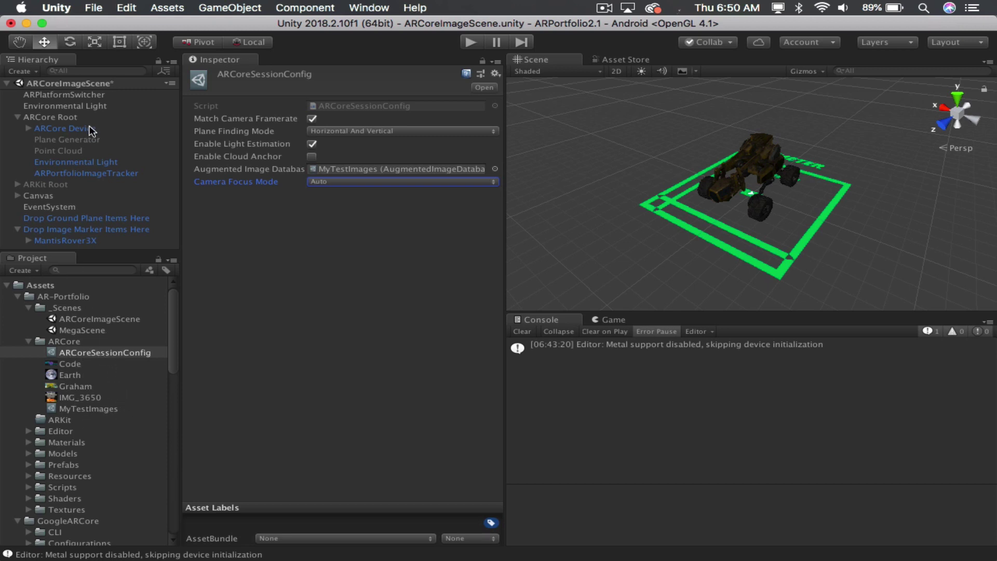
- Confirm ARCoreSessionConfig still uses MyTestImages, then make the Hierarchy panel taller
{"action": "left_click", "coordinate": [77, 128]}
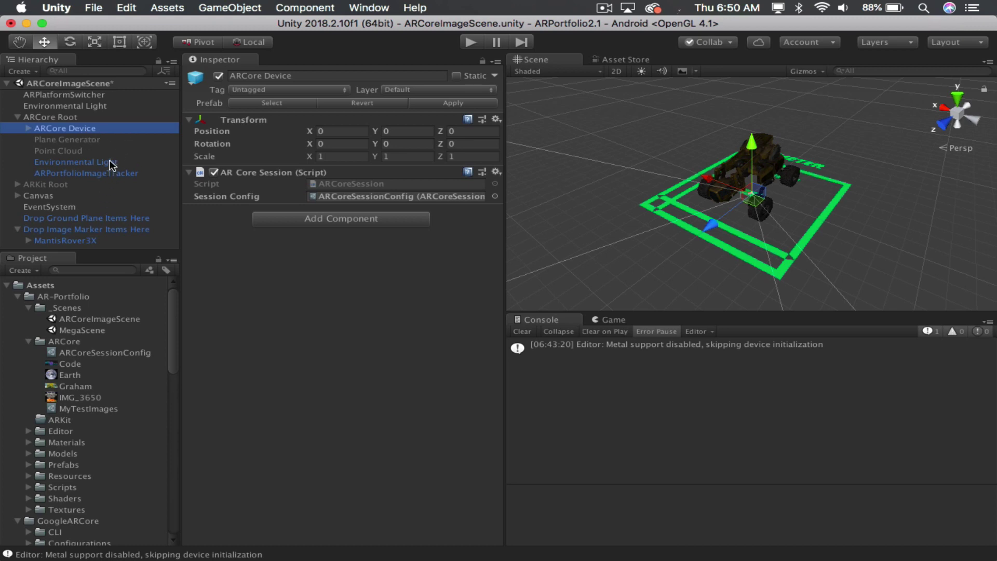
{"action": "left_click", "coordinate": [338, 196]}
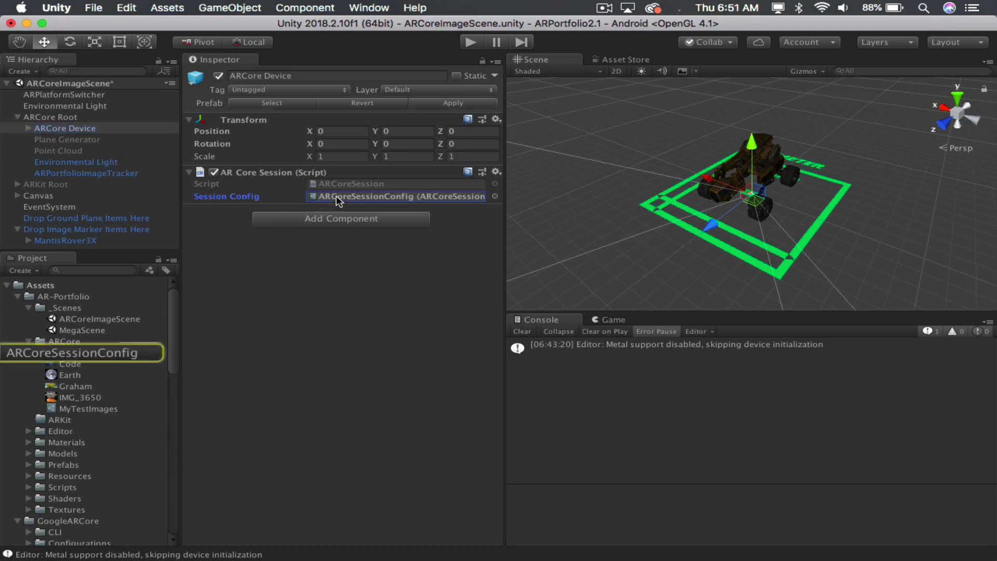
{"action": "left_click", "coordinate": [120, 353]}
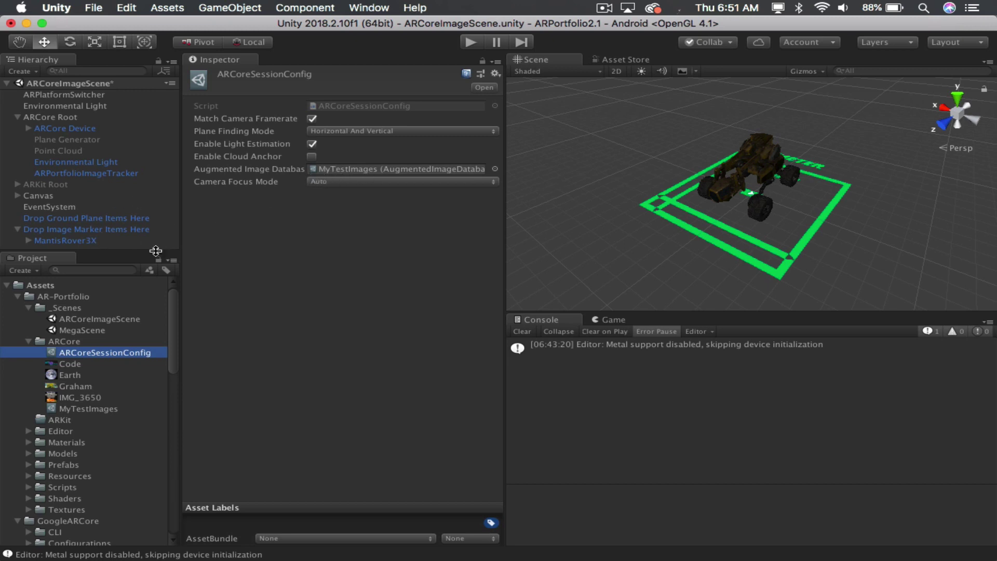
{"action": "left_click_drag", "start_coordinate": [150, 252], "coordinate": [149, 349]}
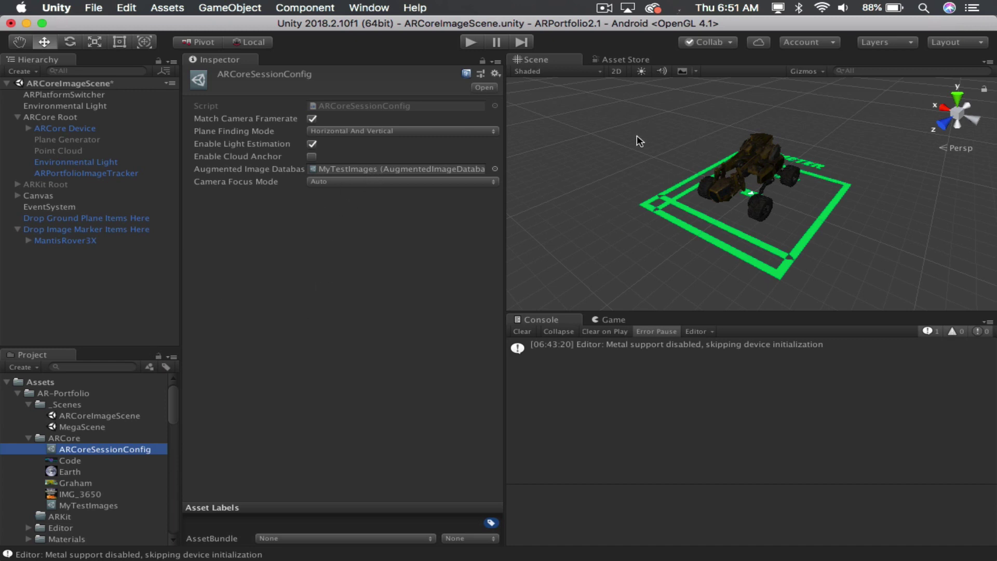
{"action": "left_click", "coordinate": [126, 238]}
{"action": "left_click", "coordinate": [137, 282]}
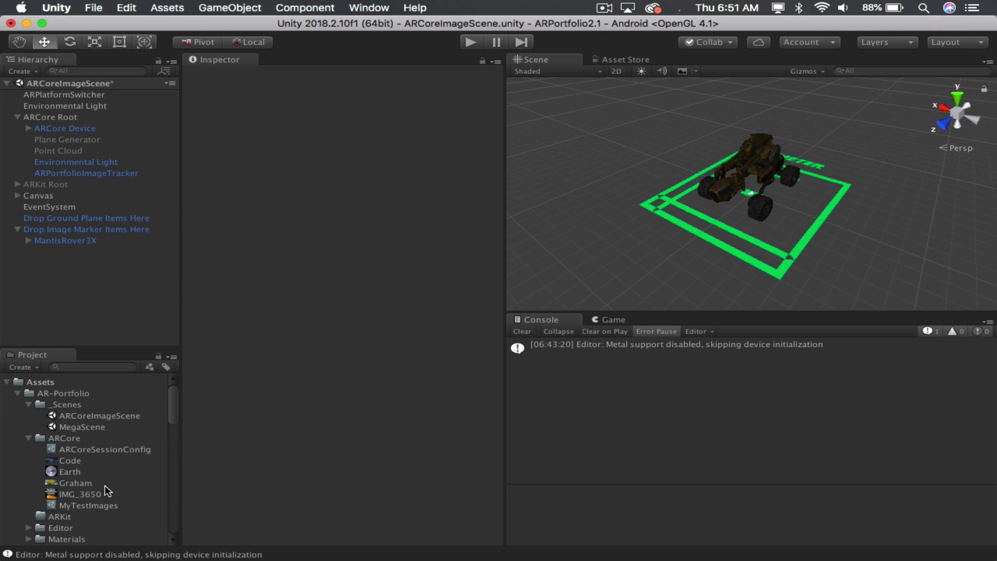
{"action": "left_click", "coordinate": [117, 507]}
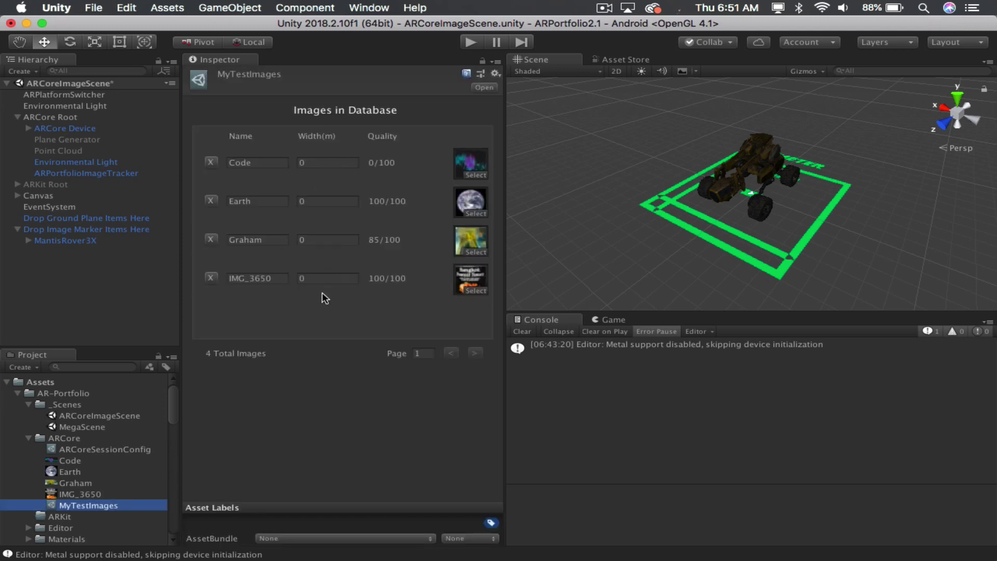
{"action": "left_click", "coordinate": [129, 240]}
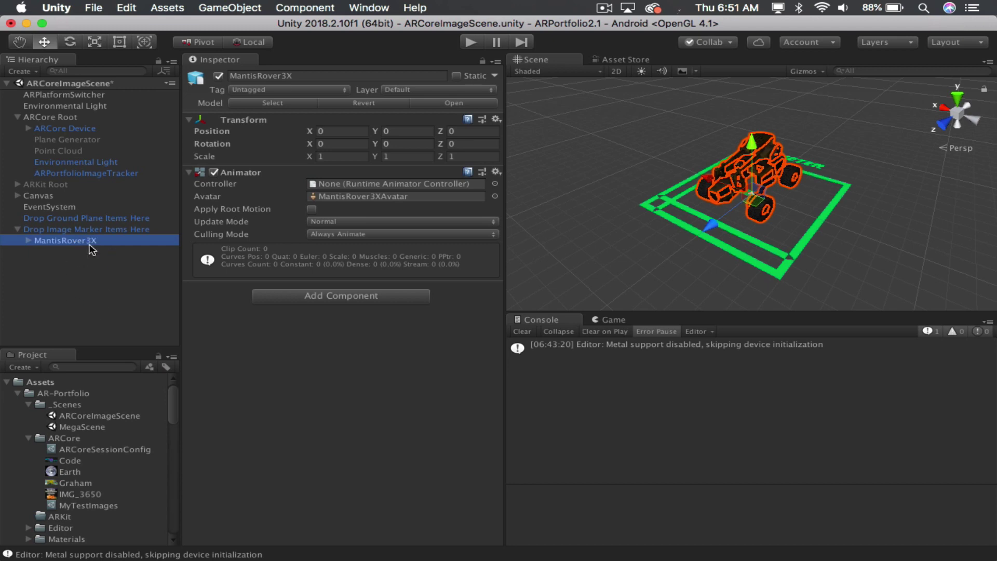
{"action": "left_click", "coordinate": [117, 229]}
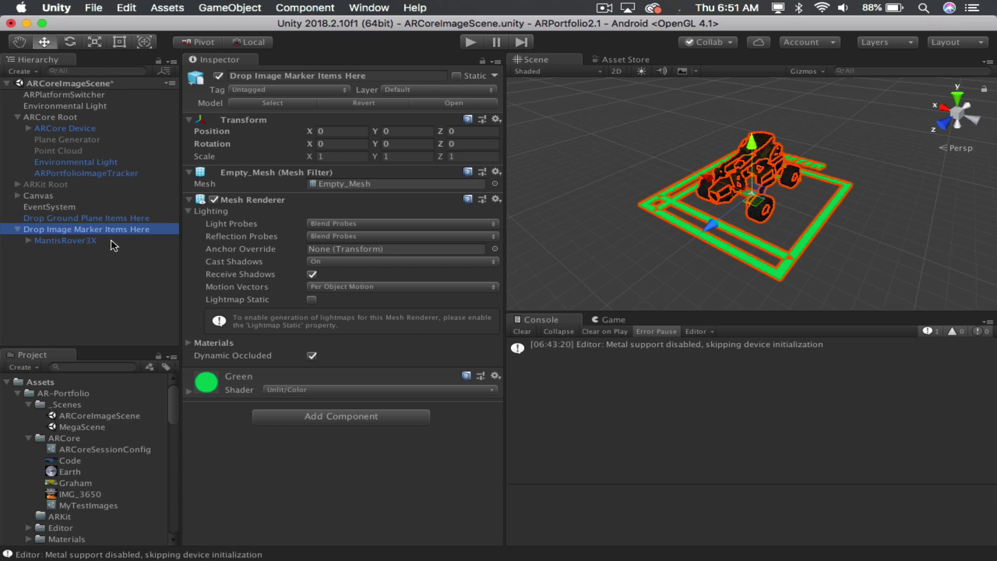
{"action": "left_click", "coordinate": [113, 244]}
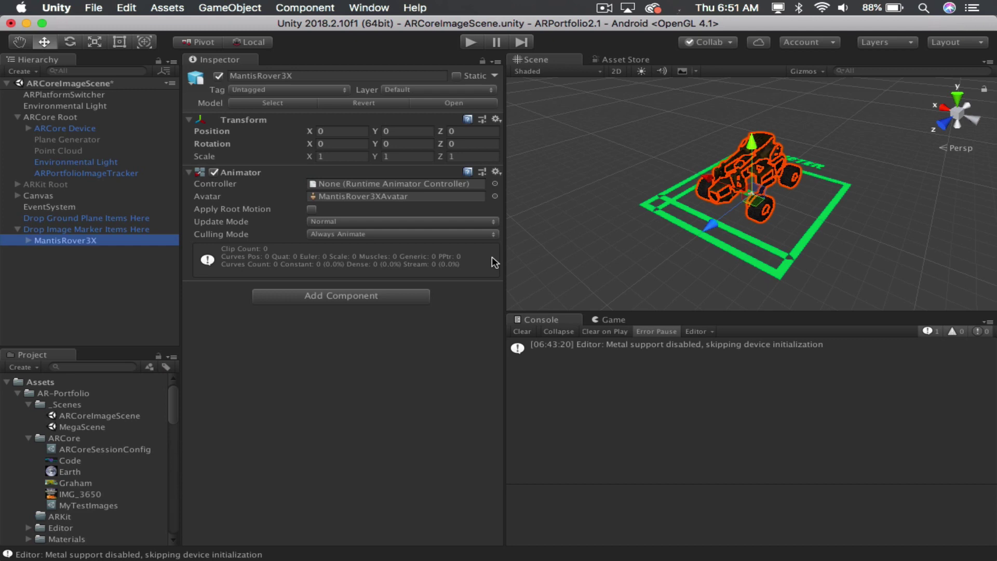
{"action": "left_click", "coordinate": [83, 459]}
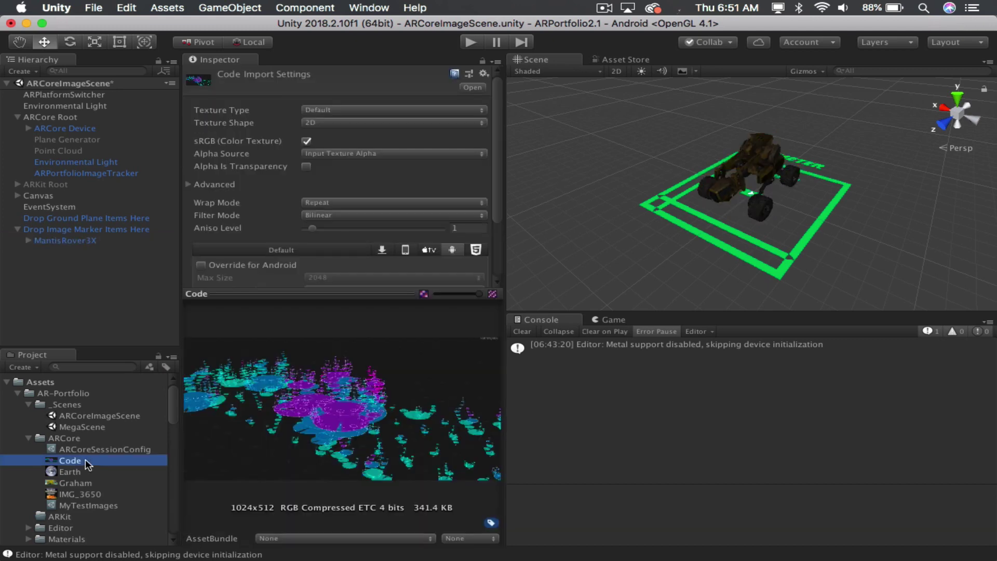
{"action": "left_click", "coordinate": [134, 243]}
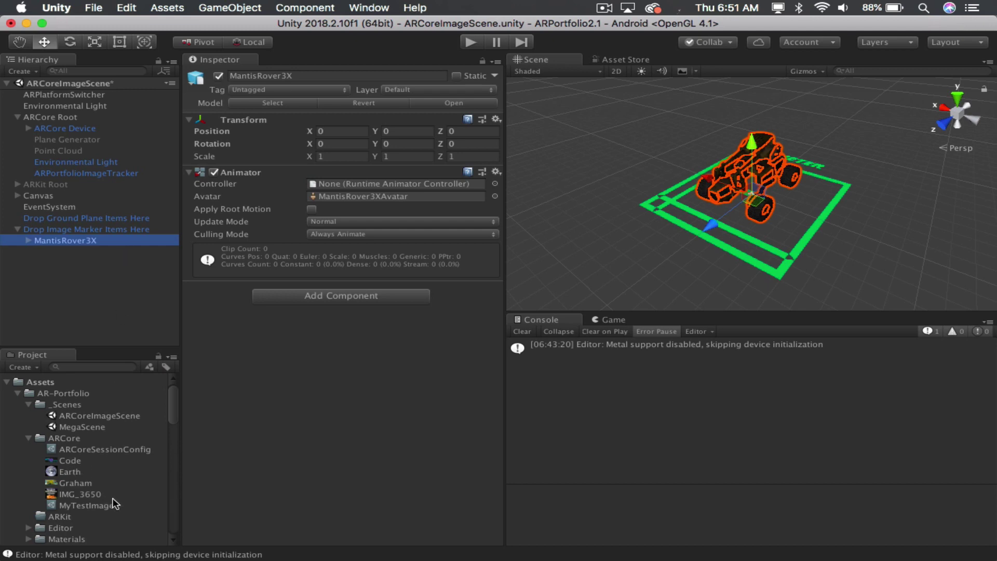
{"action": "left_click", "coordinate": [108, 252]}
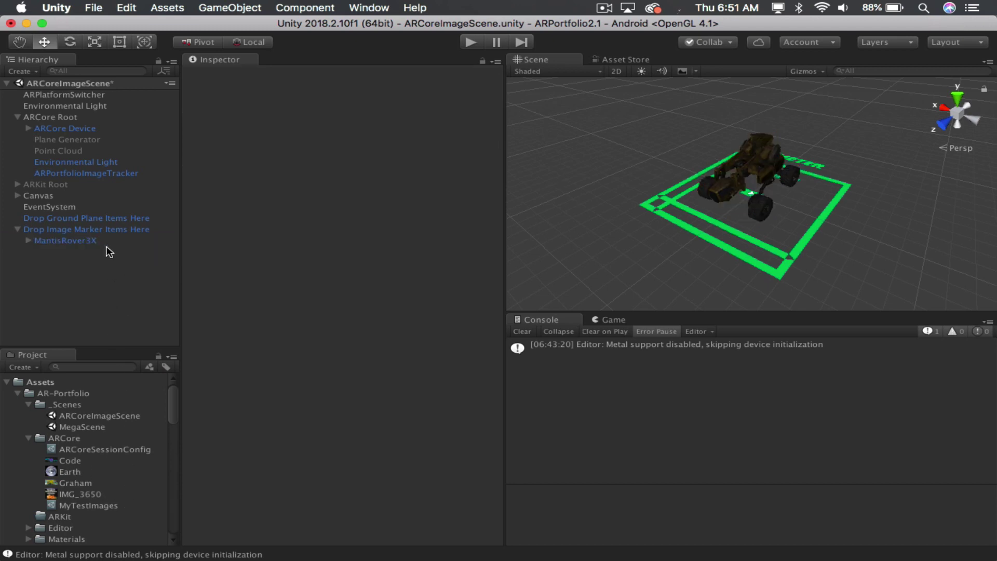
{"action": "left_click", "coordinate": [87, 239]}
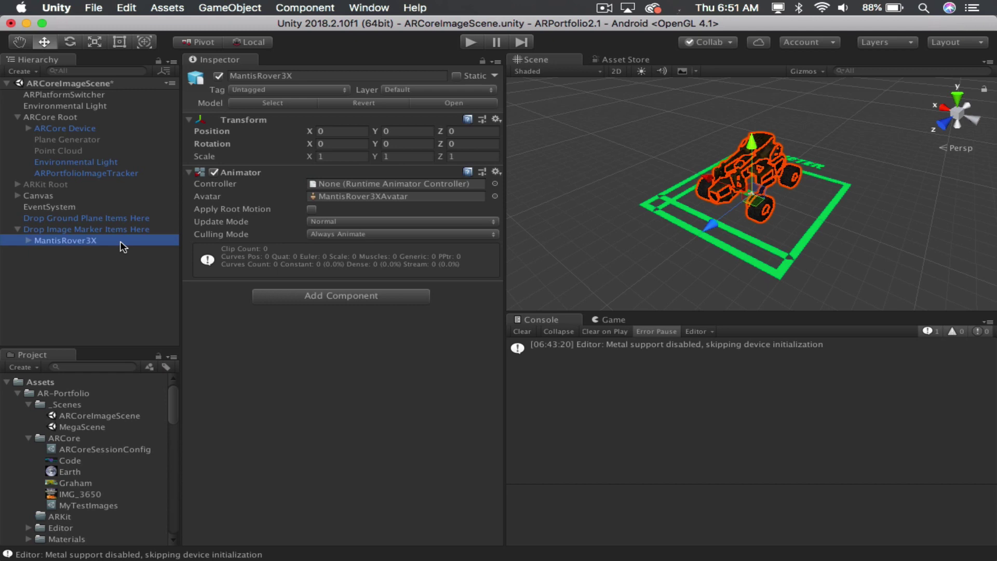
- Duplicate the MantisRover3X marker object to make three copies
{"action": "key", "text": "super+d"}
{"action": "key", "text": "super+d"}
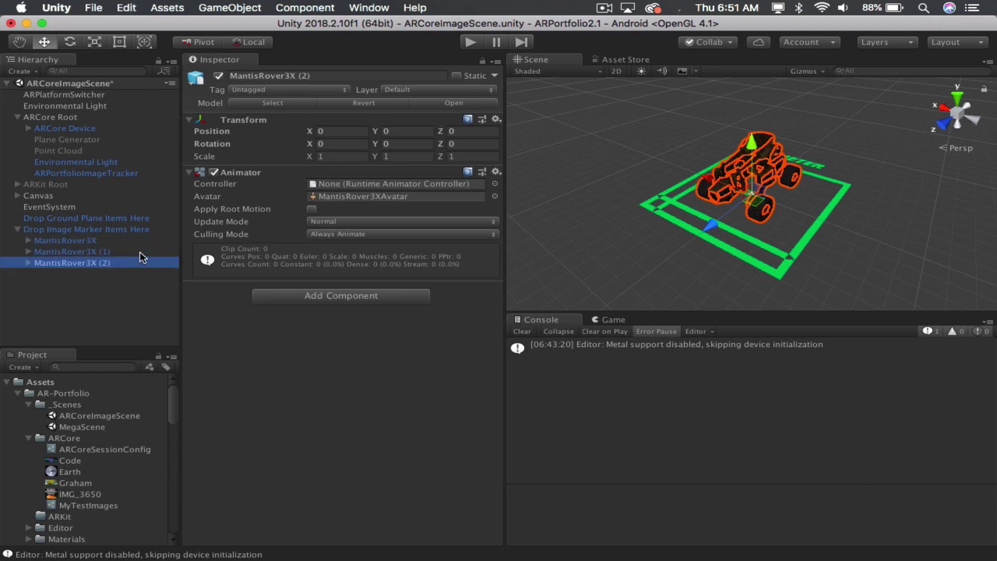
{"action": "key", "text": "super+d"}
{"action": "left_click", "coordinate": [98, 295]}
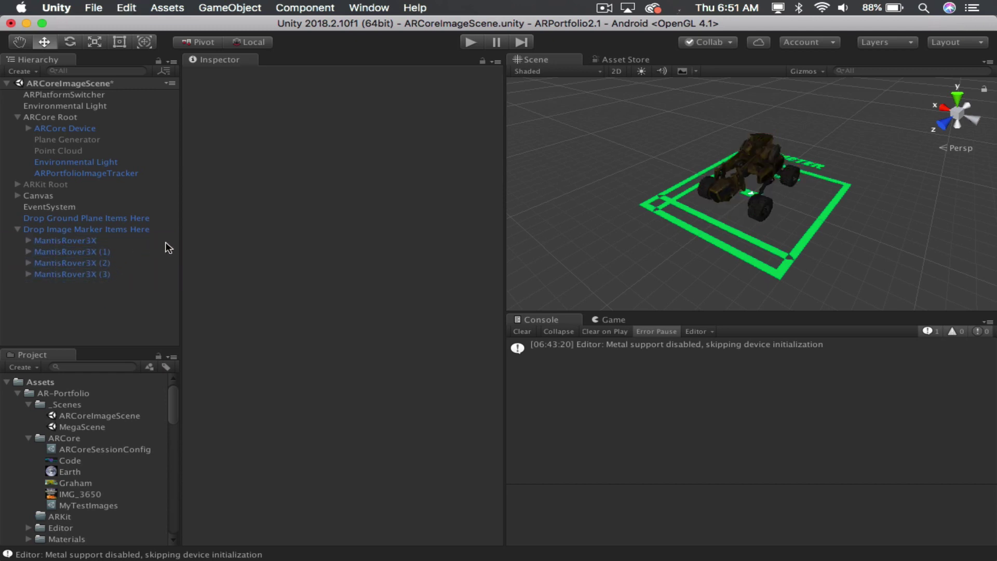
- Rename MantisRover3X (1) to 'MantisRover3X Red'
{"action": "left_click", "coordinate": [94, 253]}
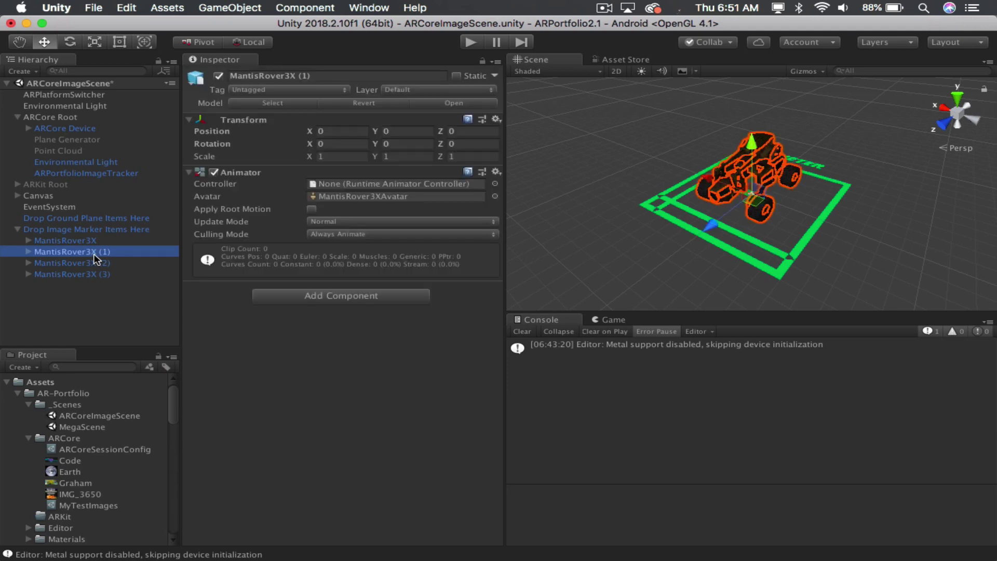
{"action": "left_click", "coordinate": [94, 253]}
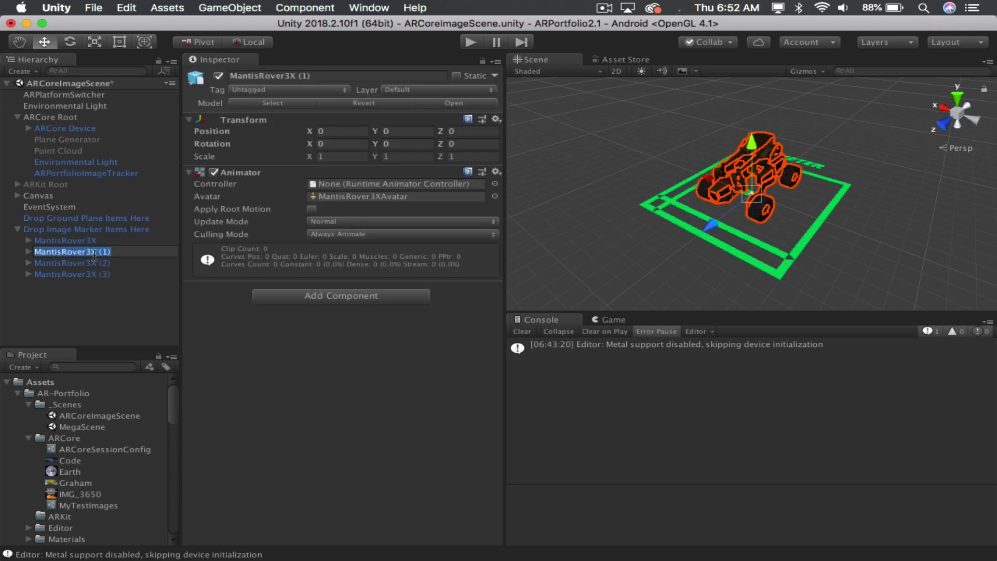
{"action": "key", "text": "Right"}
{"action": "key", "text": "BackSpace"}
{"action": "key", "text": "BackSpace"}
{"action": "key", "text": "BackSpace"}
{"action": "type", "text": "Re"}
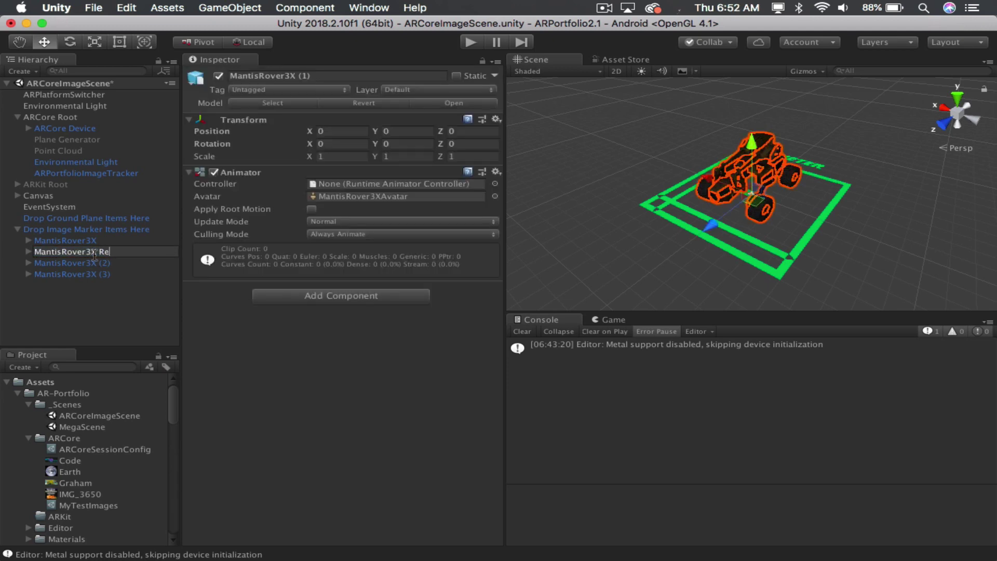
{"action": "type", "text": "d"}
{"action": "key", "text": "Return"}
- Rename MantisRover3X (2) to 'MantisRover3X Green'
{"action": "left_click", "coordinate": [95, 258]}
{"action": "left_click", "coordinate": [96, 258]}
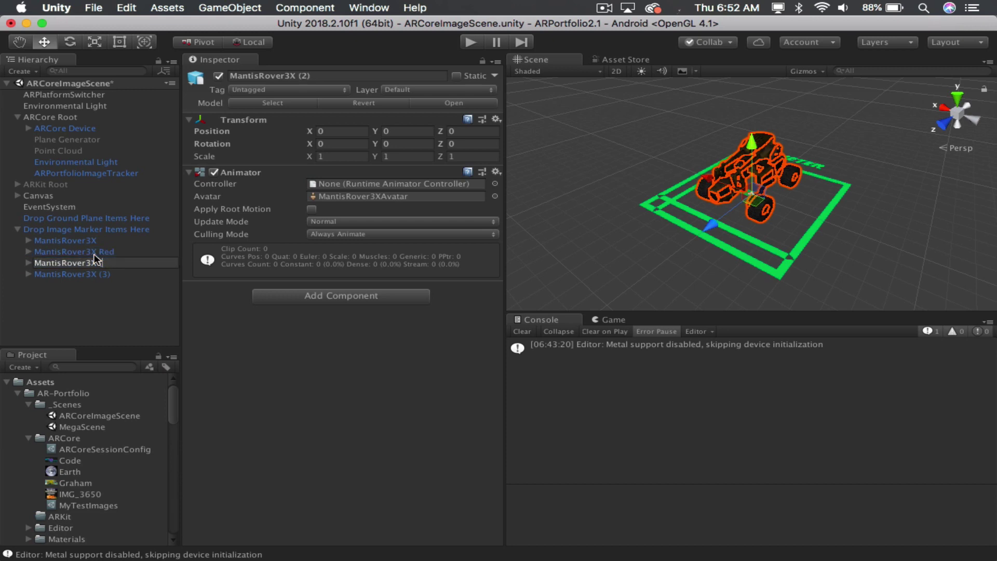
{"action": "type", "text": "Green"}
{"action": "key", "text": "Return"}
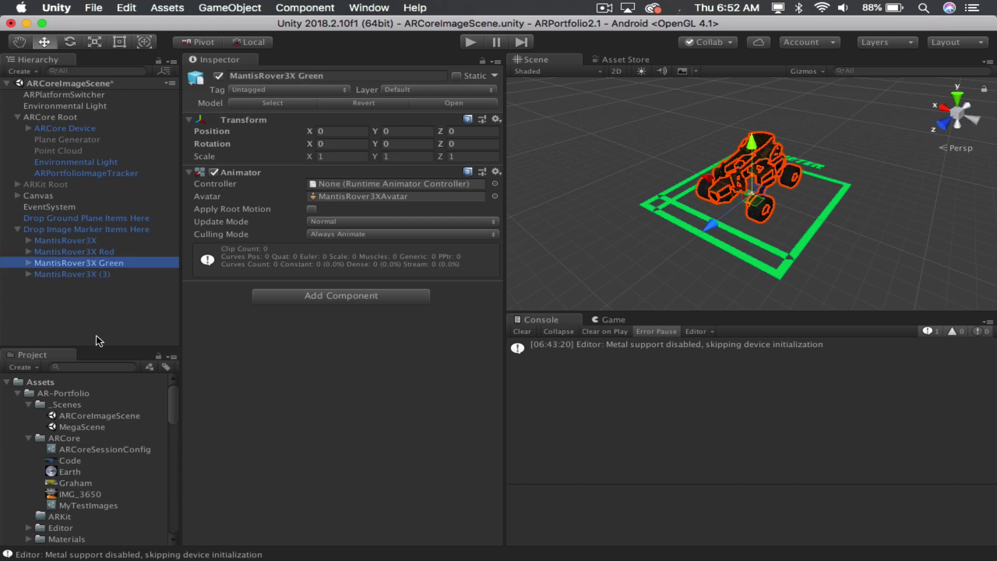
- Move MantisRover3X Green above MantisRover3X at the top of the markers
{"action": "left_click", "coordinate": [97, 462]}
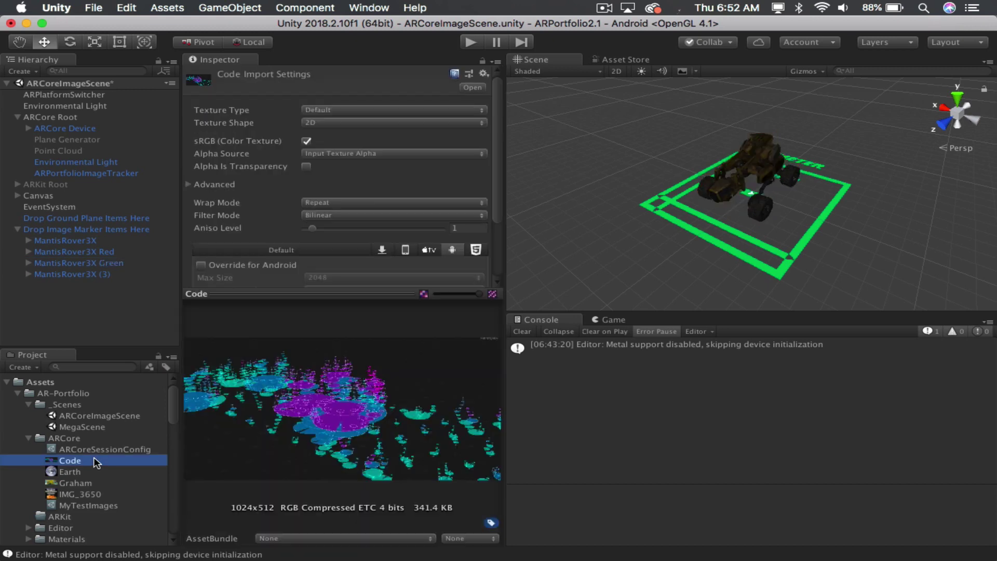
{"action": "left_click", "coordinate": [126, 506]}
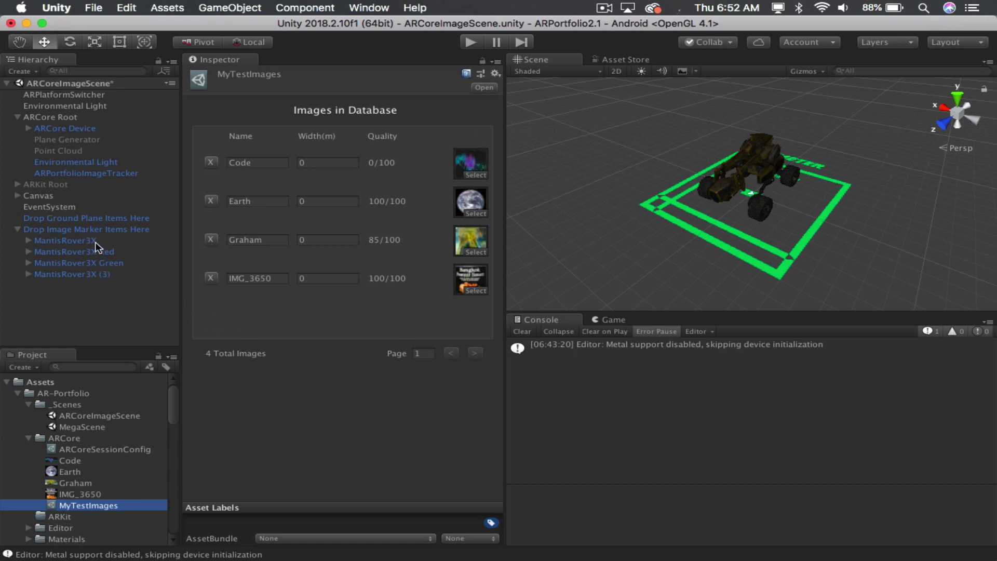
{"action": "left_click", "coordinate": [100, 262]}
{"action": "left_click_drag", "start_coordinate": [101, 262], "coordinate": [131, 240]}
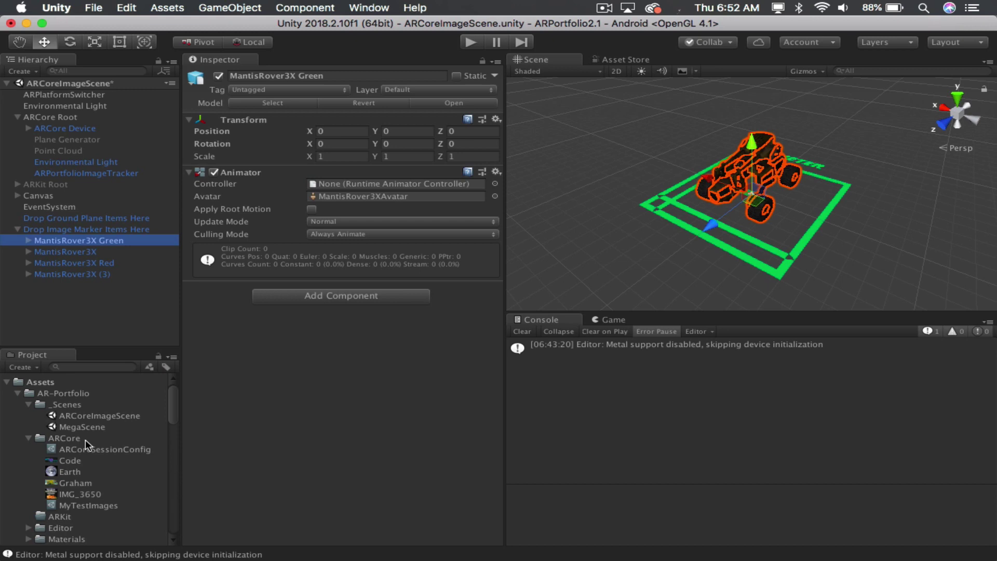
- Compare the marker order against the MyTestImages database image list
{"action": "left_click", "coordinate": [124, 506]}
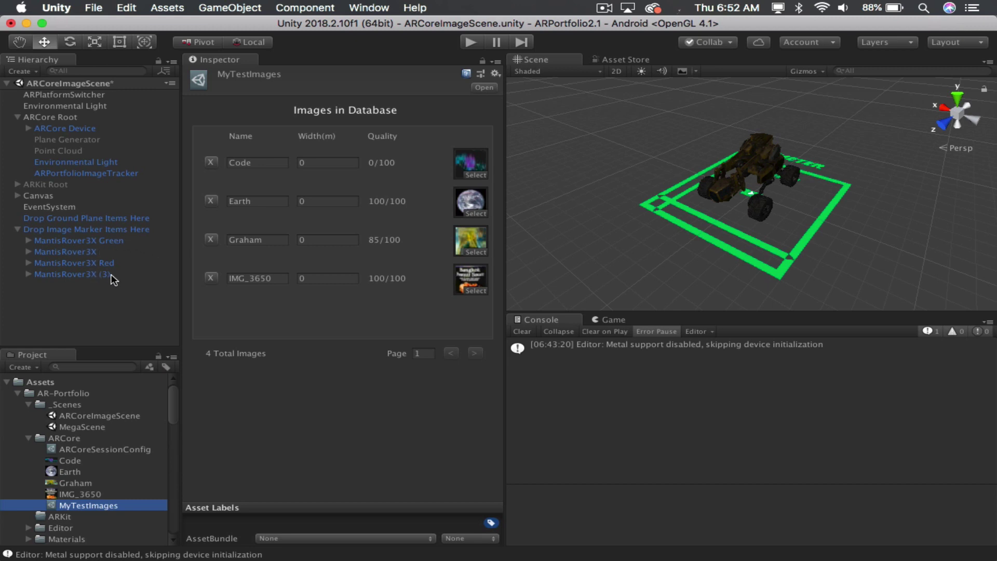
{"action": "left_click", "coordinate": [98, 245]}
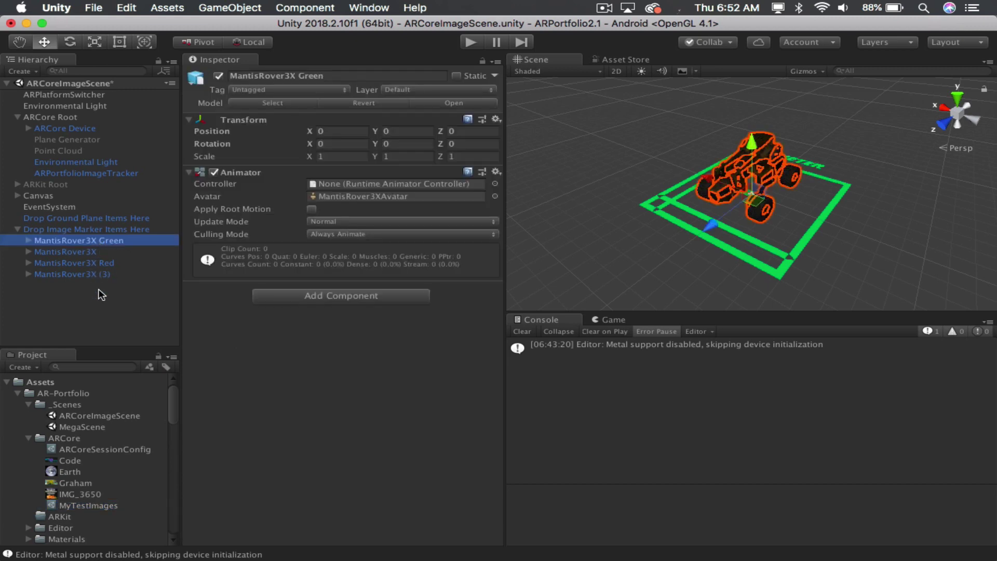
{"action": "left_click", "coordinate": [111, 275]}
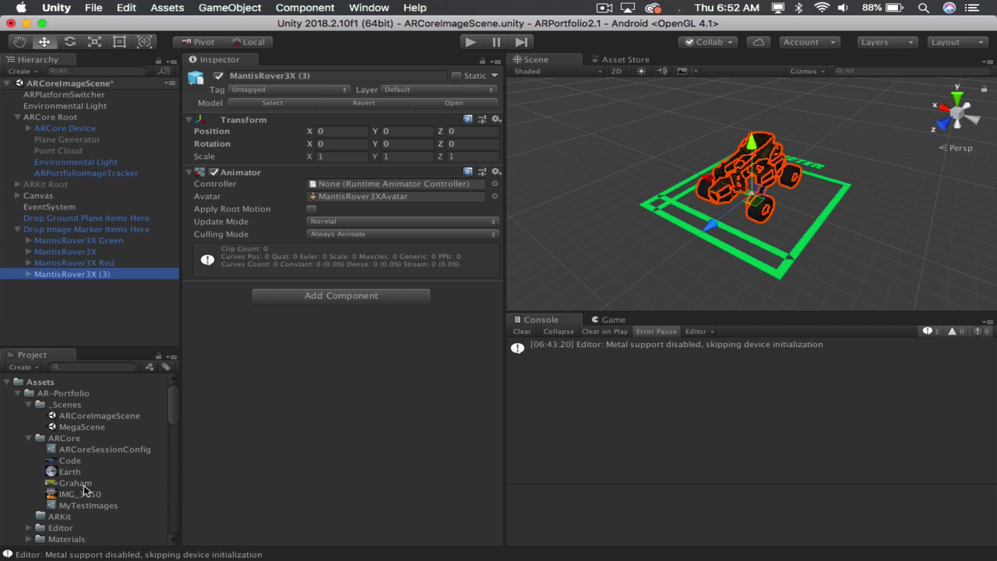
{"action": "left_click", "coordinate": [90, 504]}
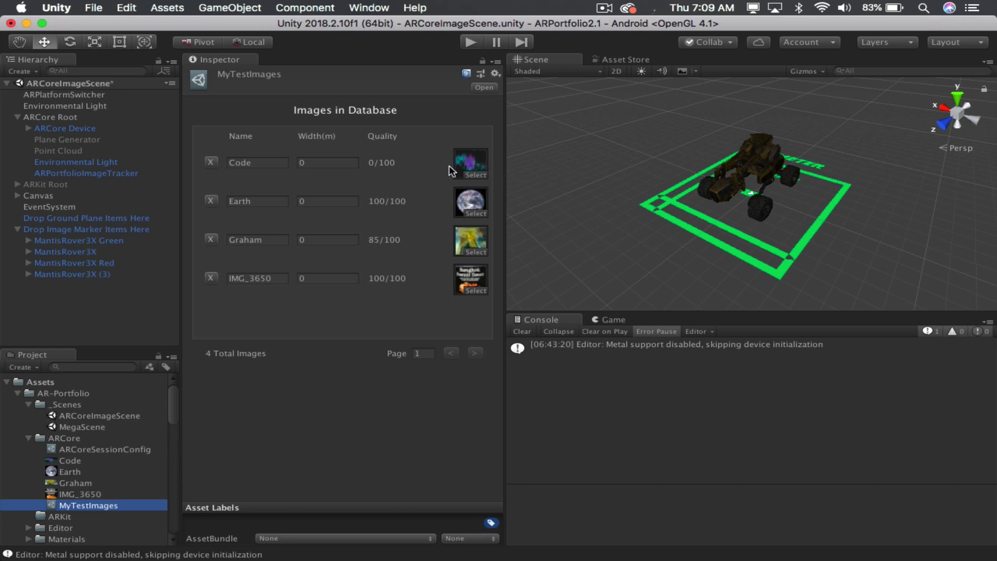
{"action": "left_click", "coordinate": [405, 125]}
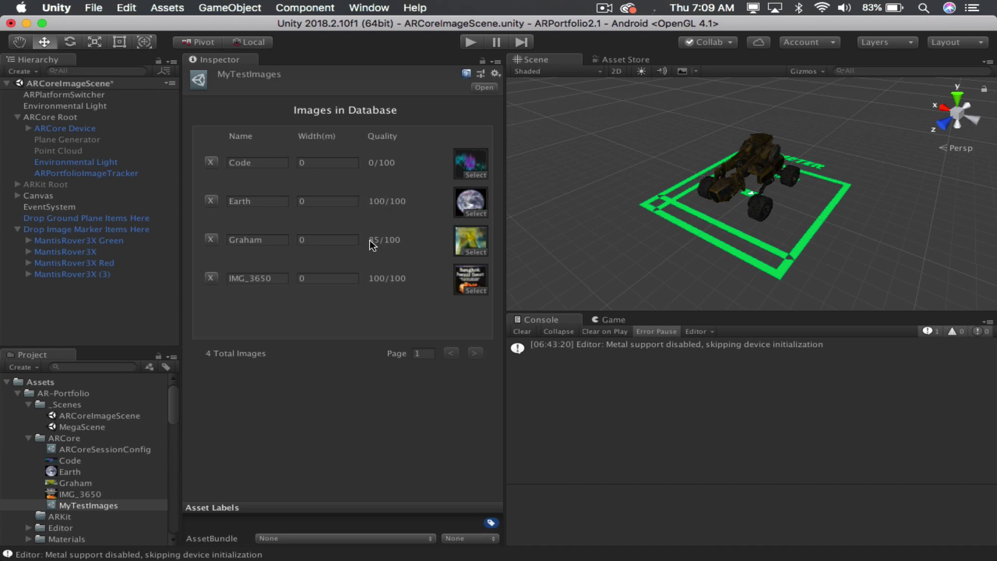
{"action": "left_click", "coordinate": [468, 273]}
{"action": "left_click", "coordinate": [466, 202]}
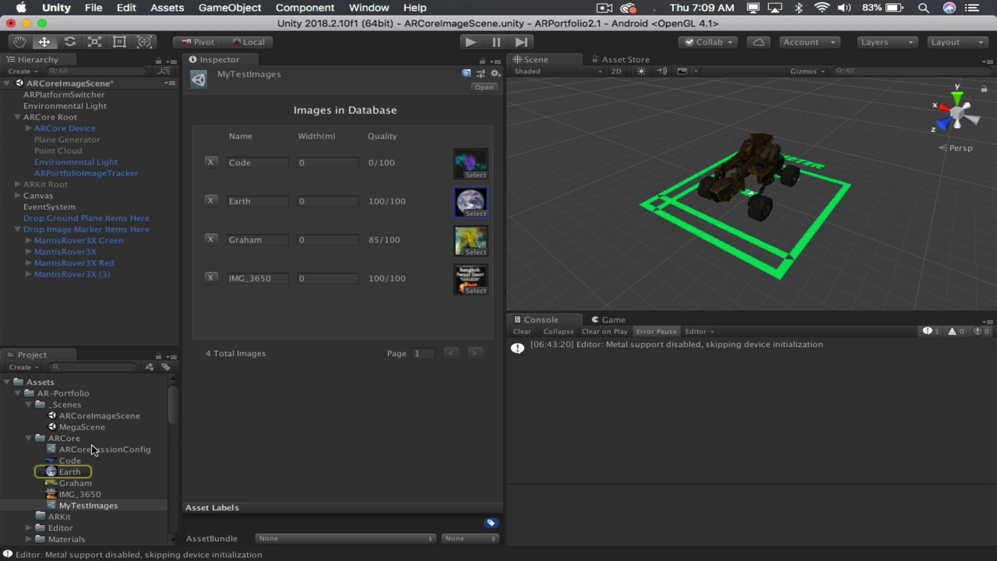
- Preview the Earth image, then open Graham from MyTestImages in Photoshop
{"action": "left_click", "coordinate": [83, 471]}
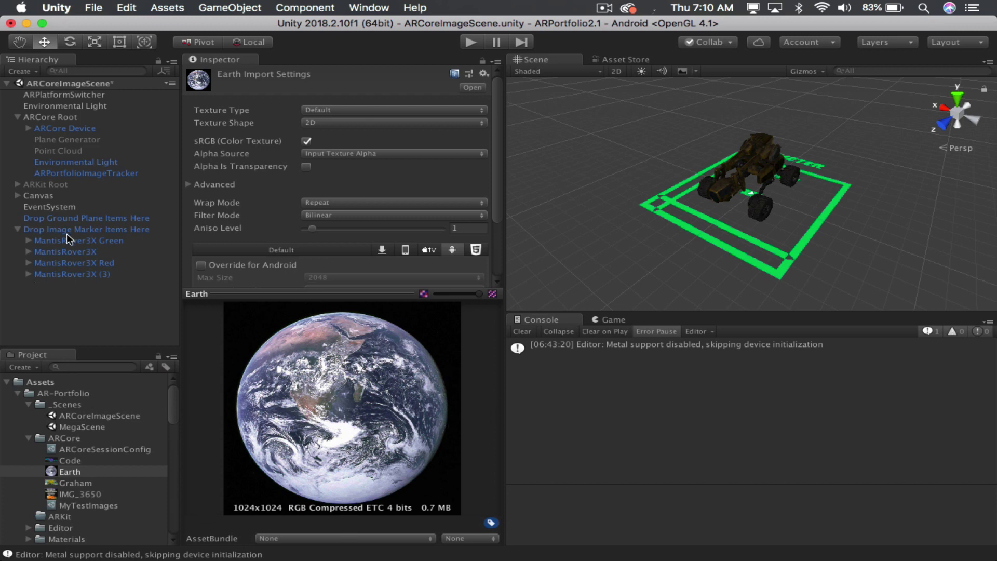
{"action": "left_click", "coordinate": [131, 505]}
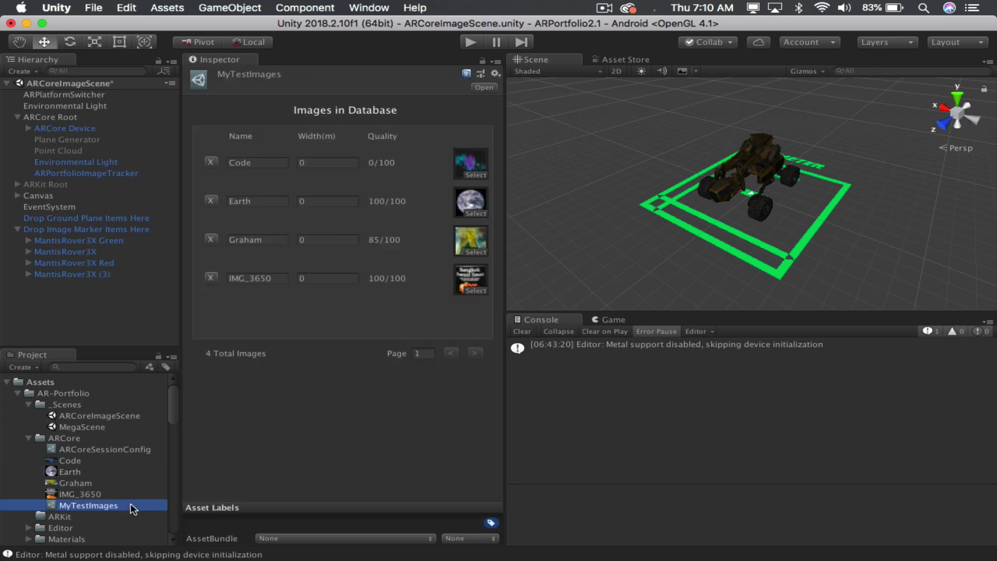
{"action": "double_click", "coordinate": [473, 237]}
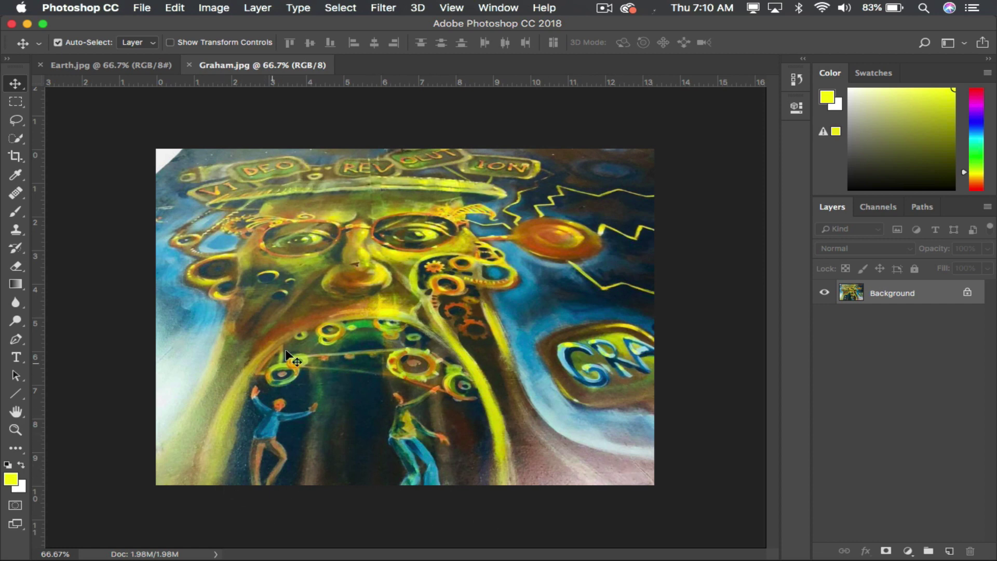
- View the Earth.jpg document in Photoshop, then return to Unity
{"action": "left_click", "coordinate": [123, 67]}
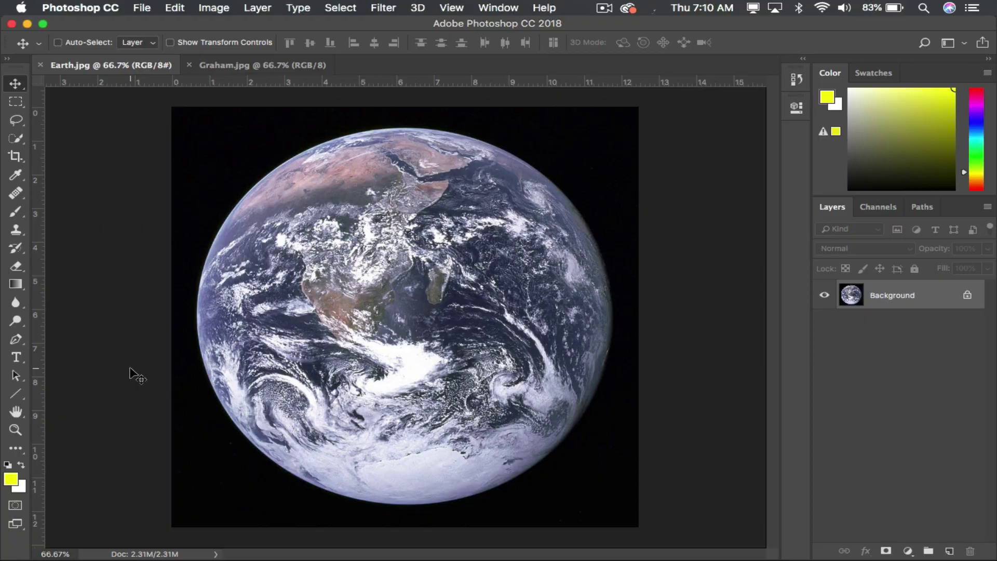
{"action": "key", "text": "super+Tab"}
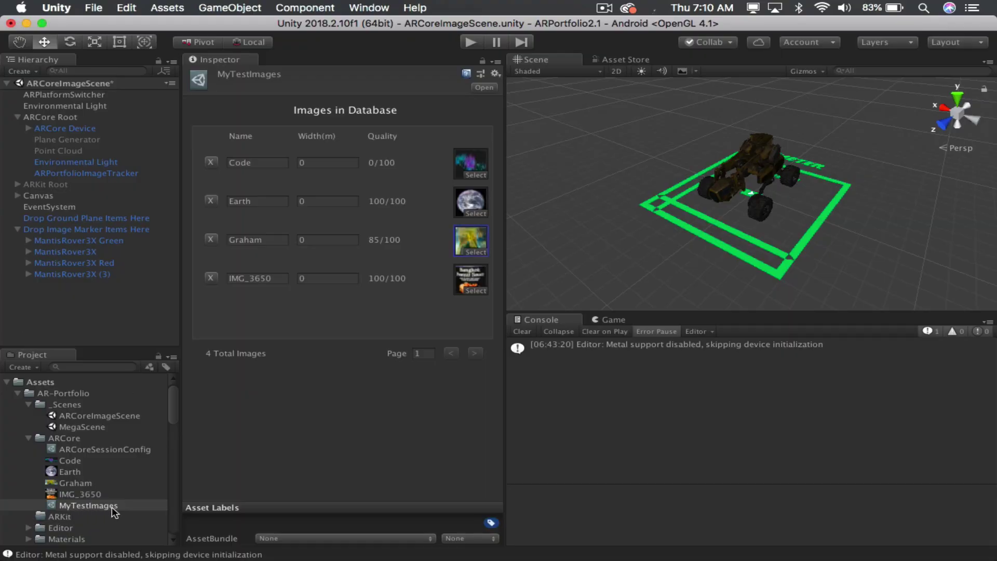